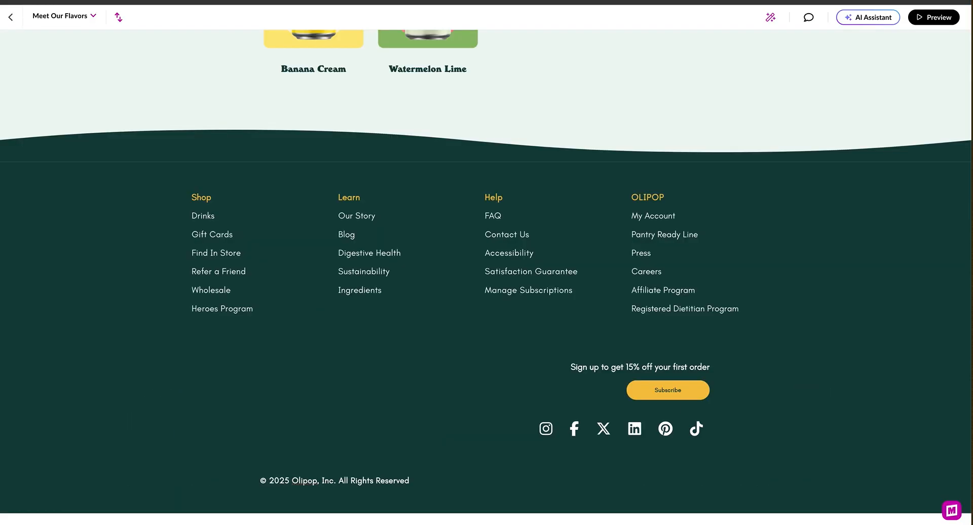
# Open the wave transition above the footer for editing and review its custom shape settings
pyautogui.moveTo(83, 187)
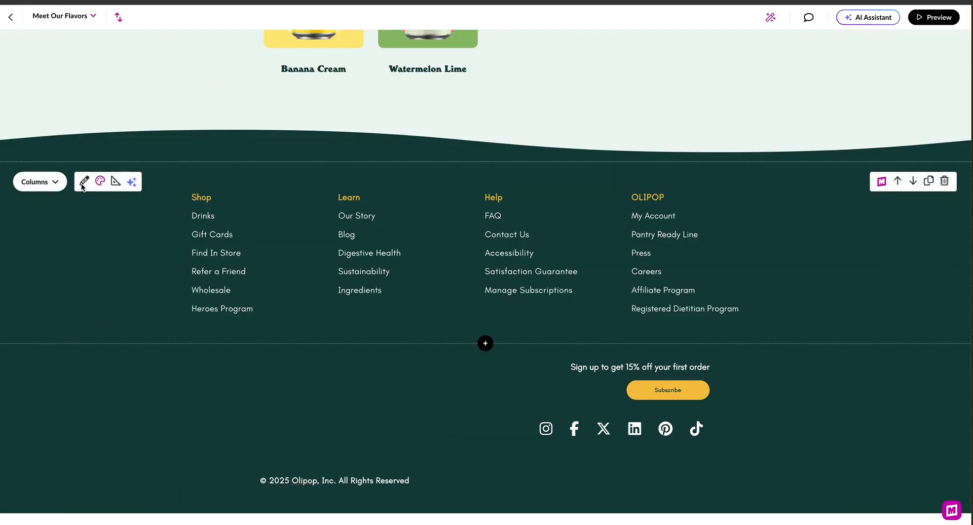
pyautogui.scroll(1, 89, 121)
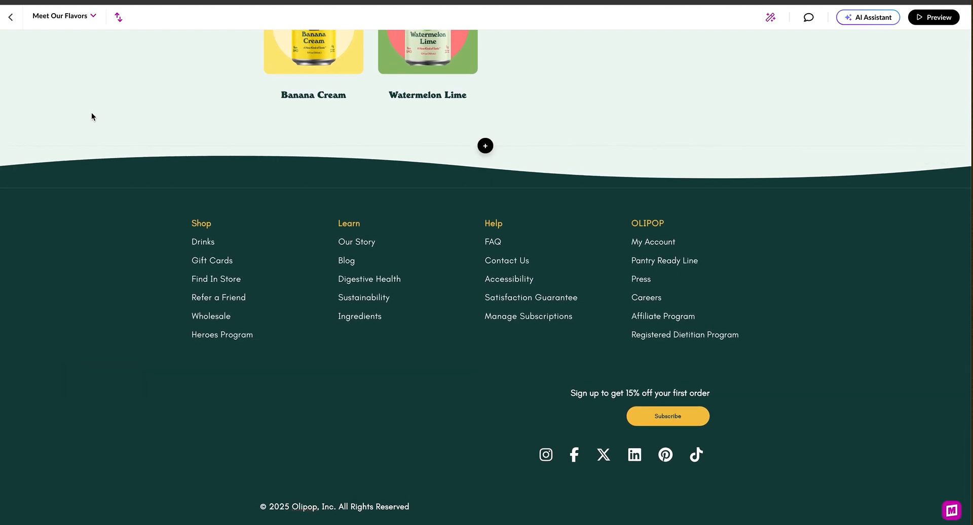
pyautogui.click(21, 164)
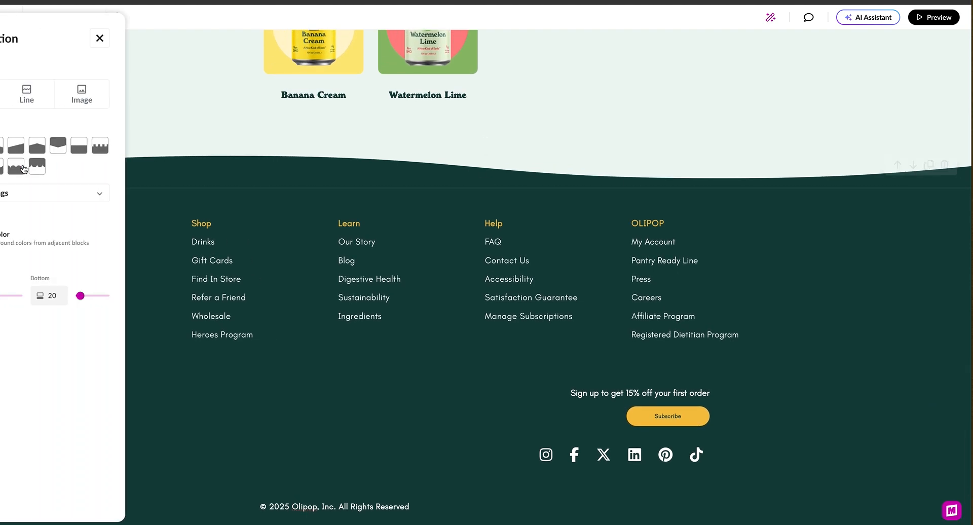
pyautogui.click(75, 198)
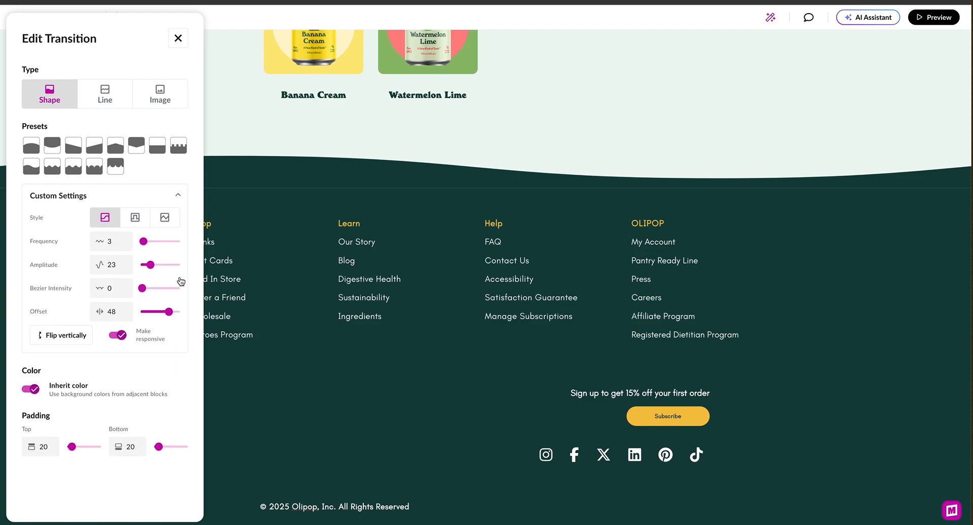
pyautogui.click(309, 156)
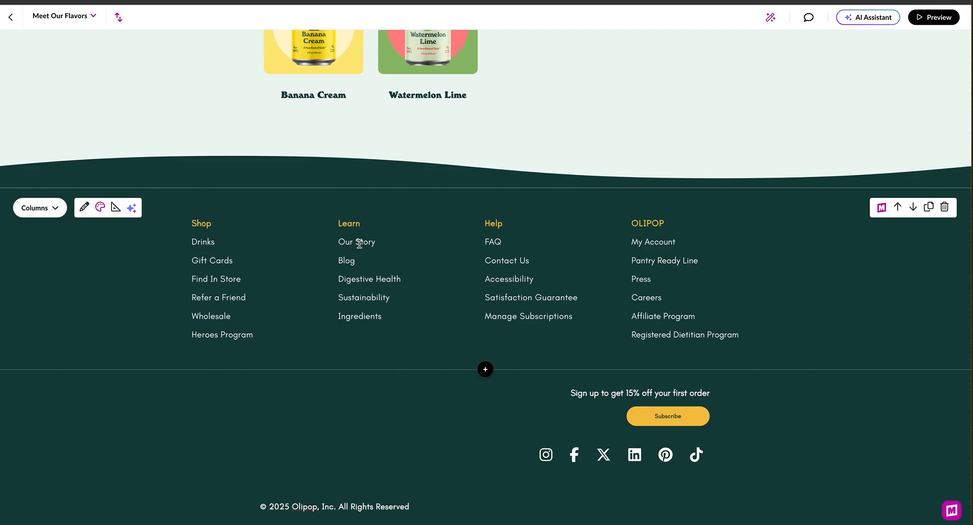
# Change the text color of the footer's Shop heading to white
pyautogui.moveTo(216, 243); pyautogui.dragTo(186, 245)
pyautogui.click(236, 230)
pyautogui.click(192, 238)
pyautogui.doubleClick(207, 224)
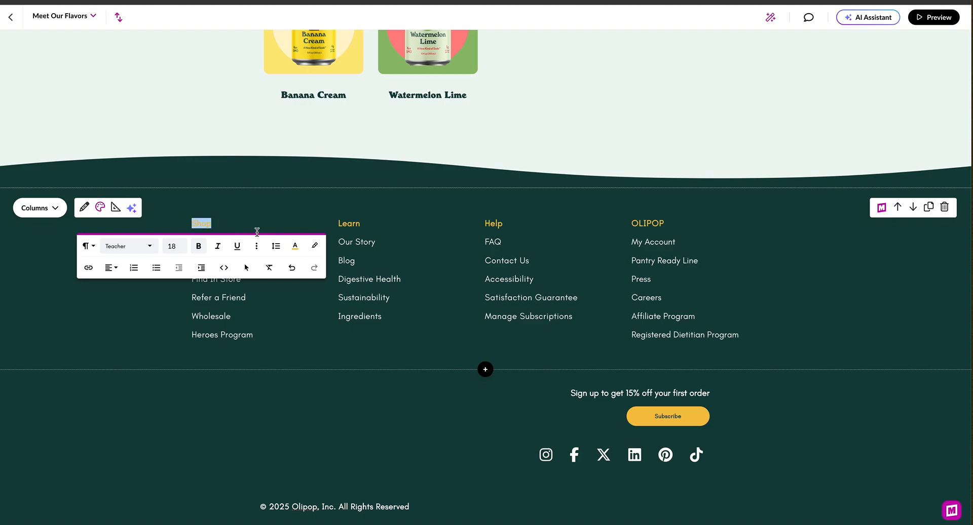
pyautogui.click(295, 246)
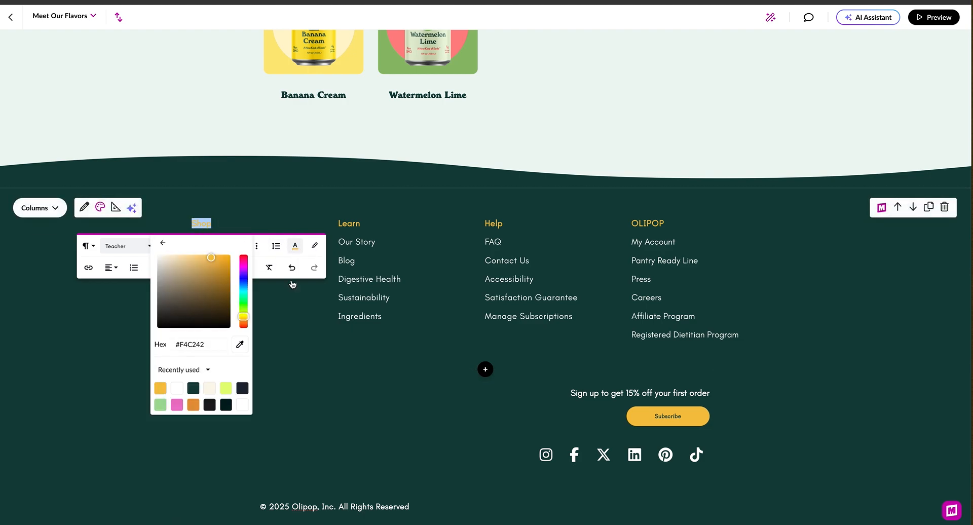
pyautogui.click(177, 388)
pyautogui.click(302, 208)
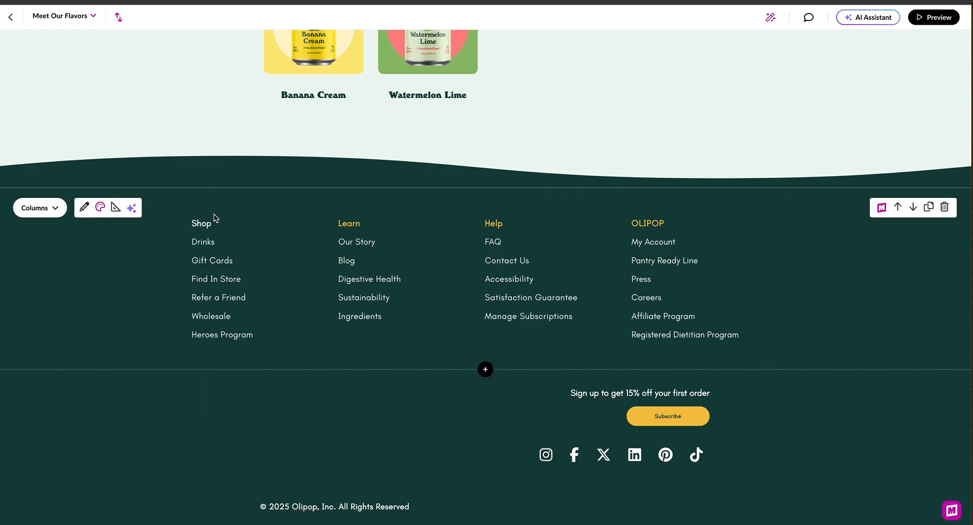
# Set the Shop heading's text color back to the yellow used by the other footer column headings
pyautogui.moveTo(214, 223); pyautogui.dragTo(191, 224)
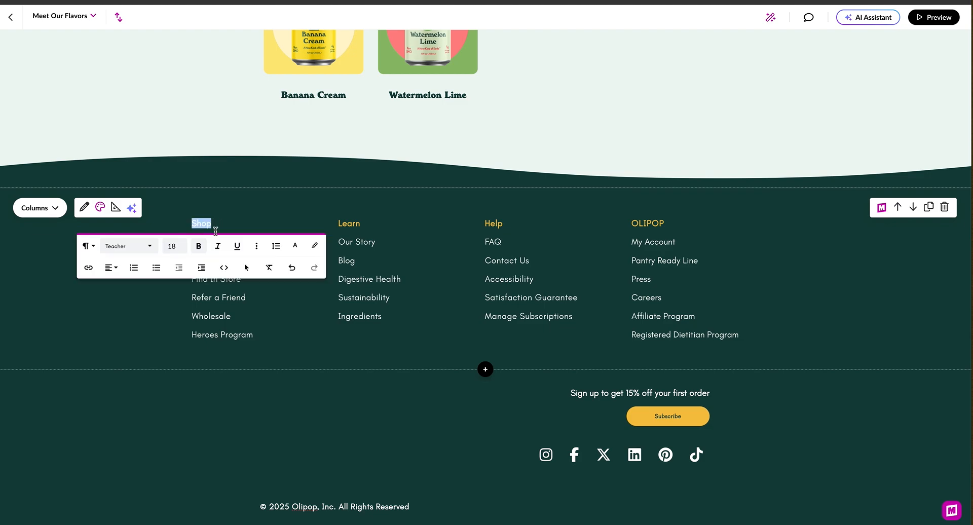
pyautogui.click(293, 246)
pyautogui.click(176, 388)
pyautogui.click(302, 223)
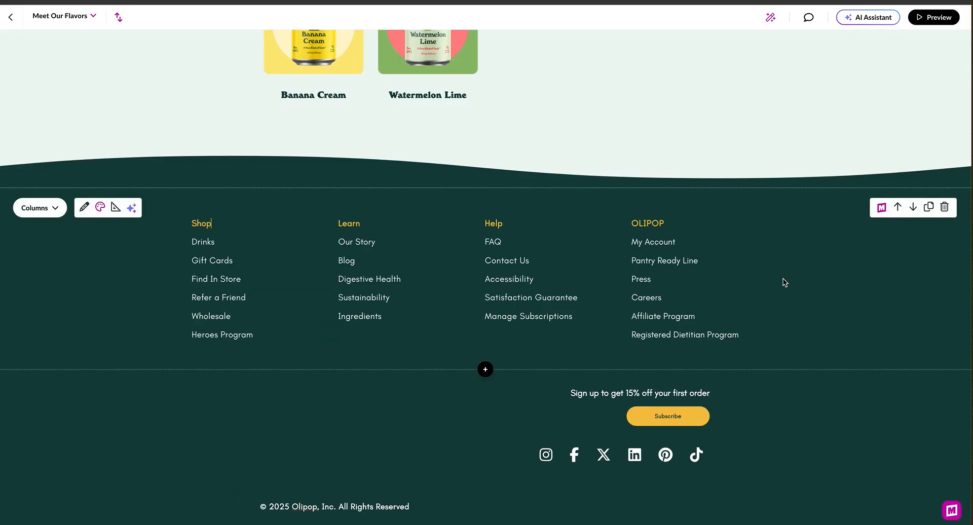
# View the available column spacing options for the footer's link columns block
pyautogui.click(881, 208)
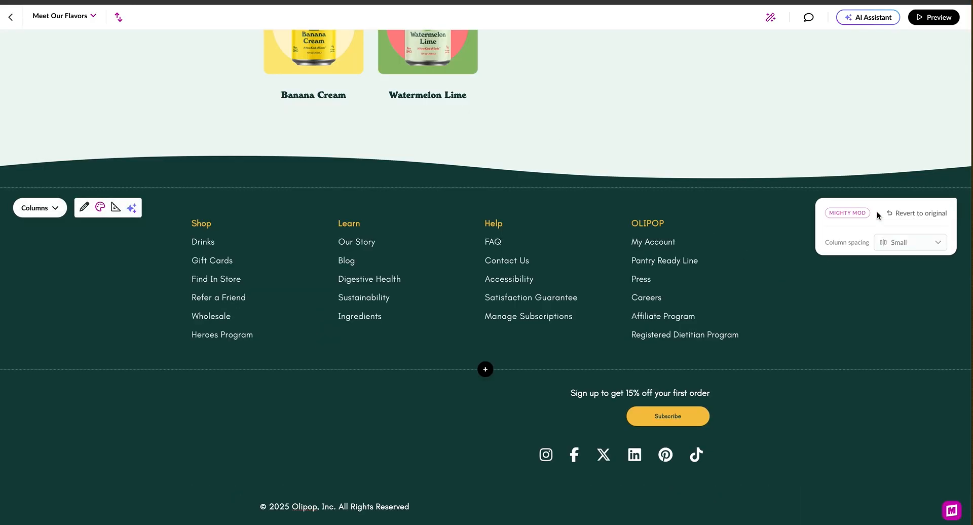
pyautogui.click(890, 245)
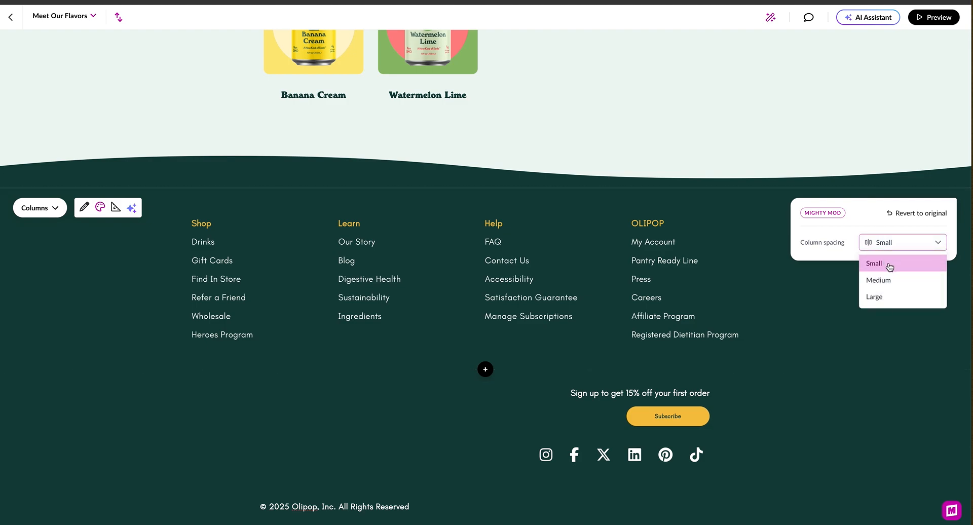
pyautogui.click(801, 293)
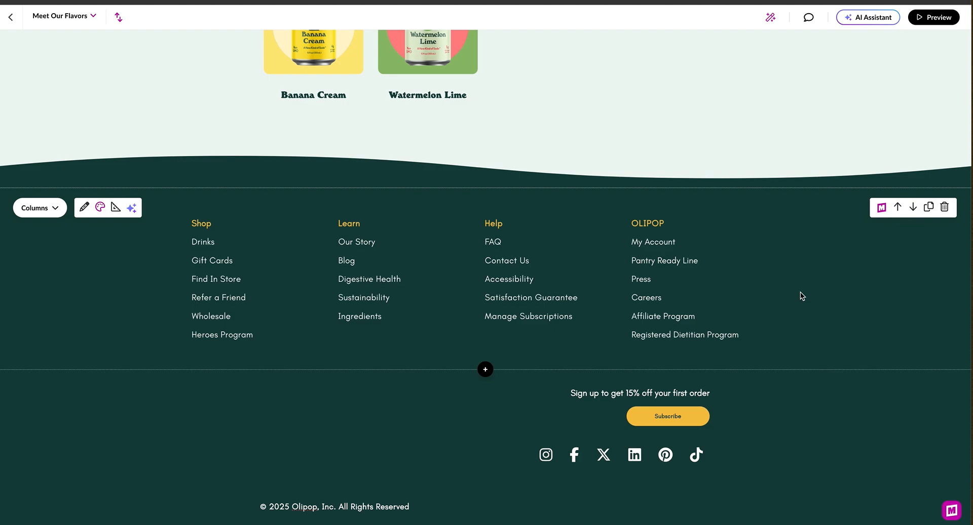
# Inspect the text formatting of the Instagram icon in the footer's social media row
pyautogui.scroll(-2, 763, 444)
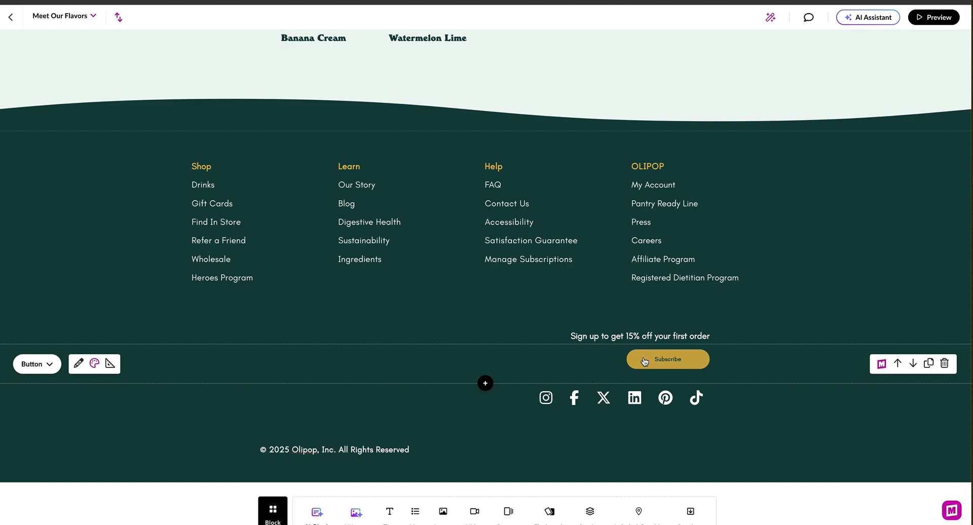
pyautogui.click(512, 401)
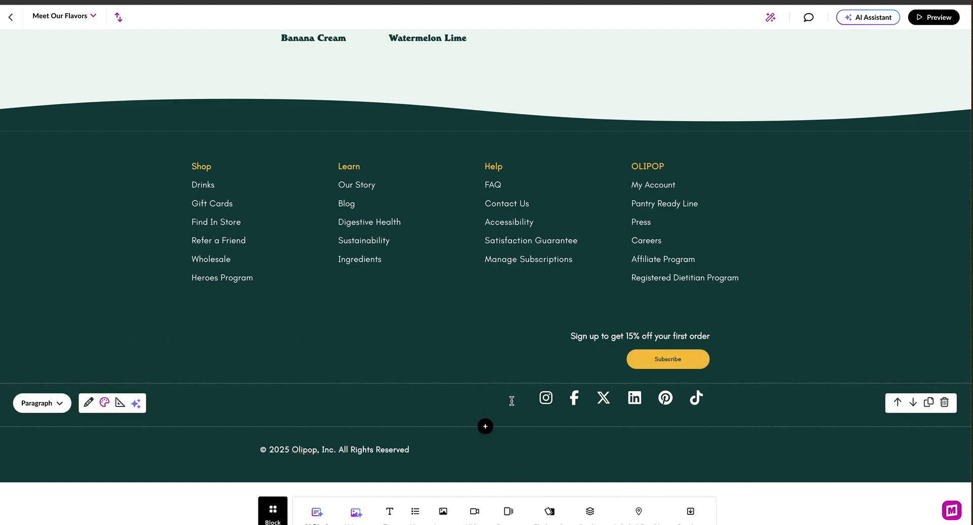
pyautogui.doubleClick(551, 399)
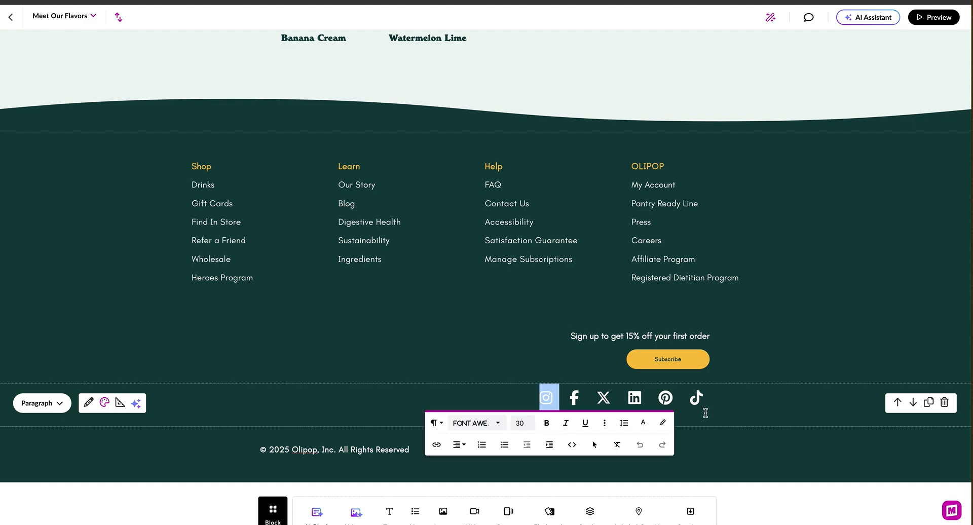
pyautogui.click(728, 445)
# Insert a Paragraph block between the social icons and the copyright line, and replace its placeholder text with "TIK TOK"
pyautogui.scroll(-1, 476, 387)
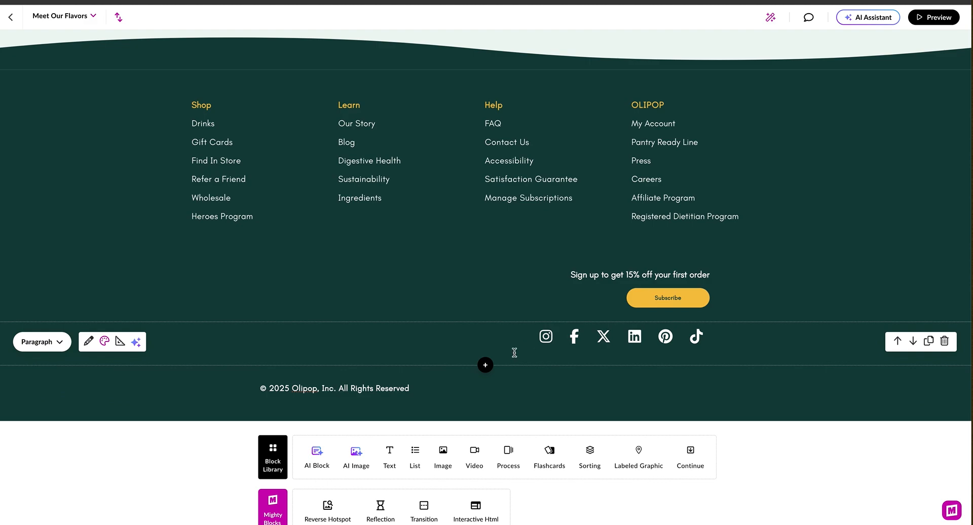
pyautogui.click(485, 365)
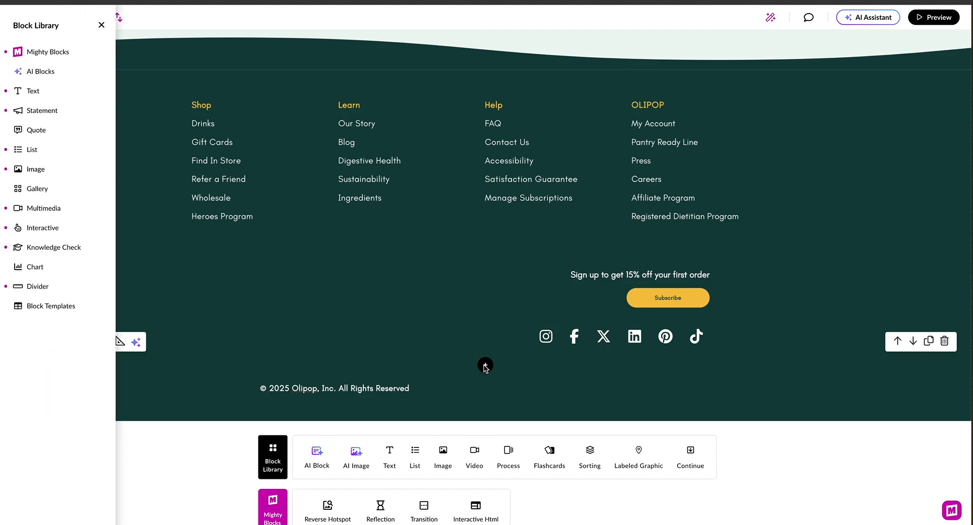
pyautogui.click(77, 101)
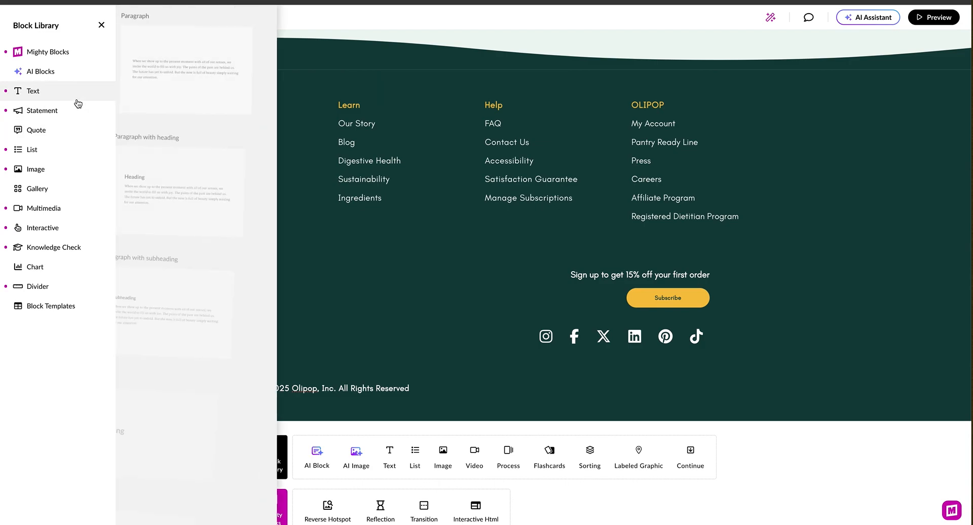
pyautogui.click(185, 86)
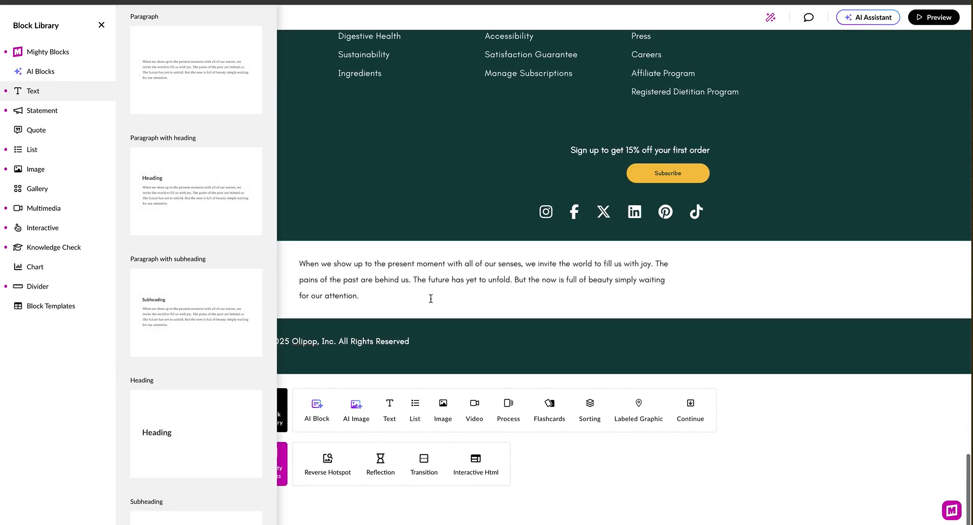
pyautogui.click(445, 263)
pyautogui.tripleClick(449, 264)
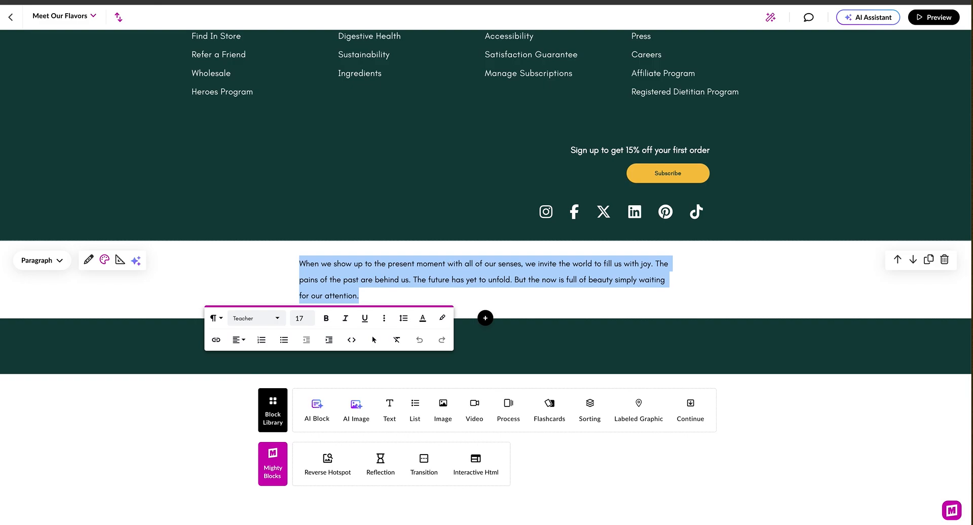
pyautogui.write('TIK TOK')
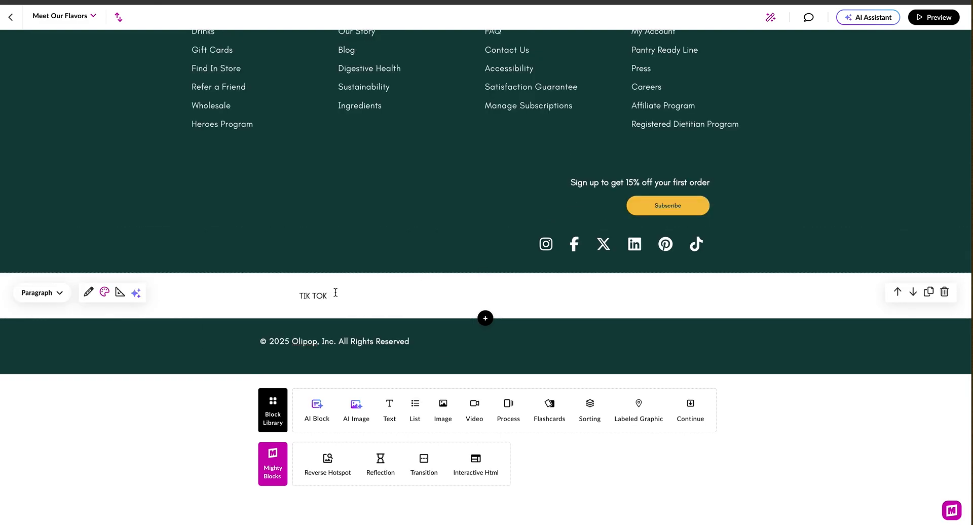
# Center the TIK TOK text, set its font size to 30, and select the text
pyautogui.moveTo(334, 295); pyautogui.dragTo(275, 297)
pyautogui.click(222, 341)
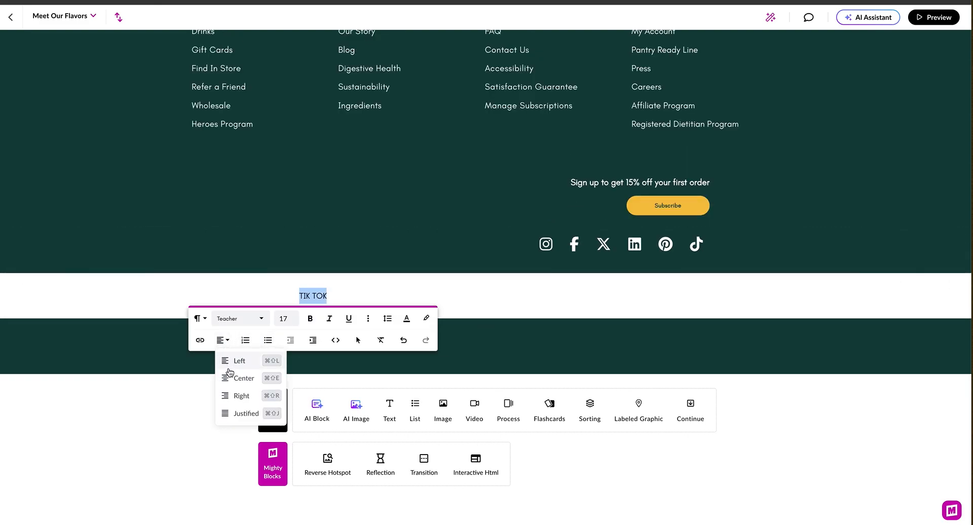
pyautogui.click(230, 378)
pyautogui.doubleClick(455, 319)
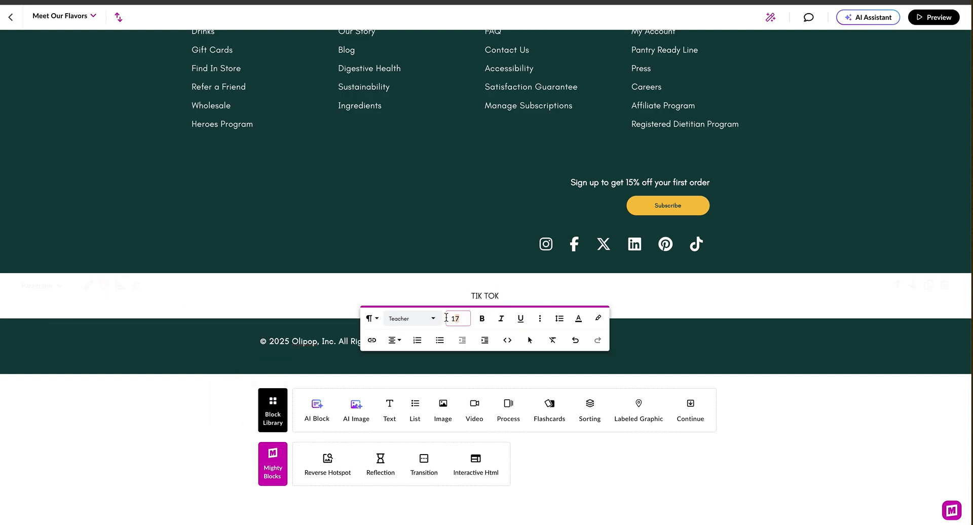
pyautogui.write('30')
pyautogui.press('Return')
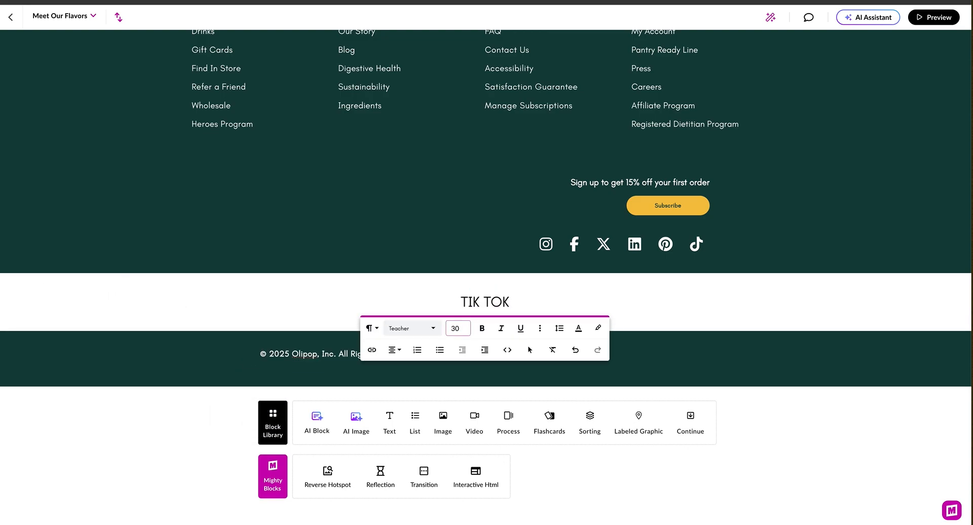
pyautogui.moveTo(530, 302); pyautogui.dragTo(432, 302)
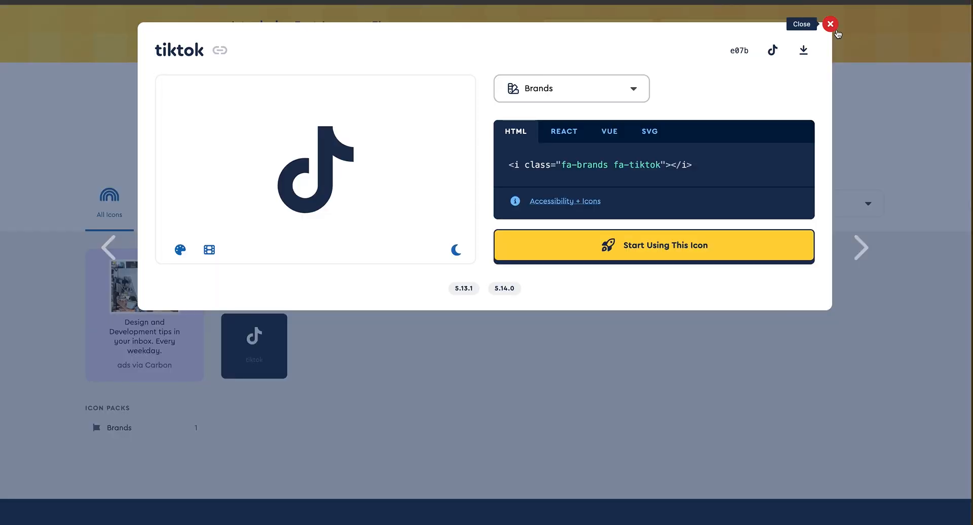
# On the Font Awesome site, search for "tik tok", open the tiktok icon and copy its Unicode value e07b
pyautogui.click(829, 24)
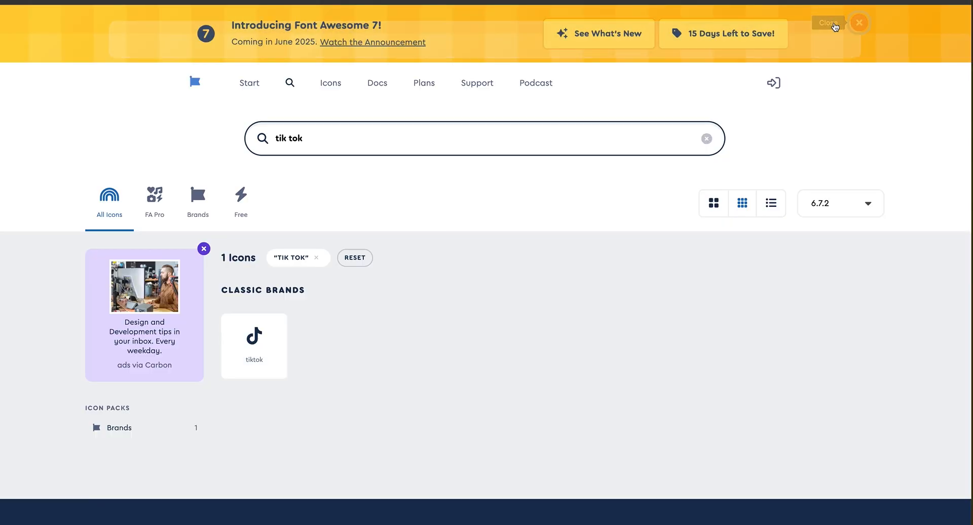
pyautogui.click(707, 138)
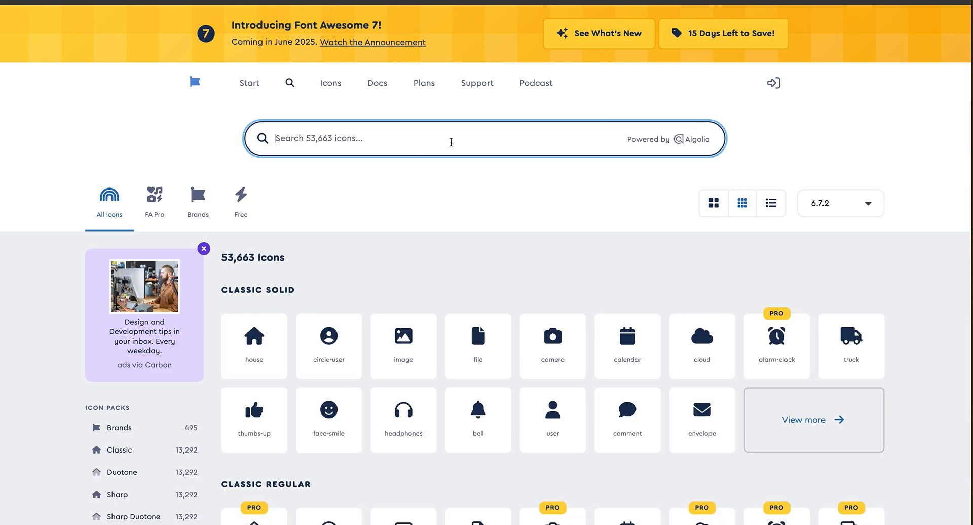
pyautogui.write('tik tok')
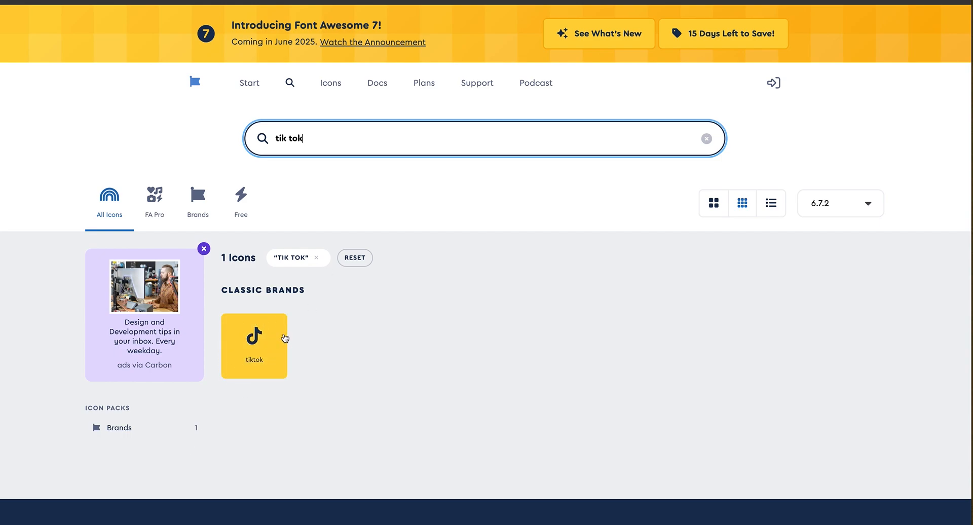
pyautogui.click(284, 337)
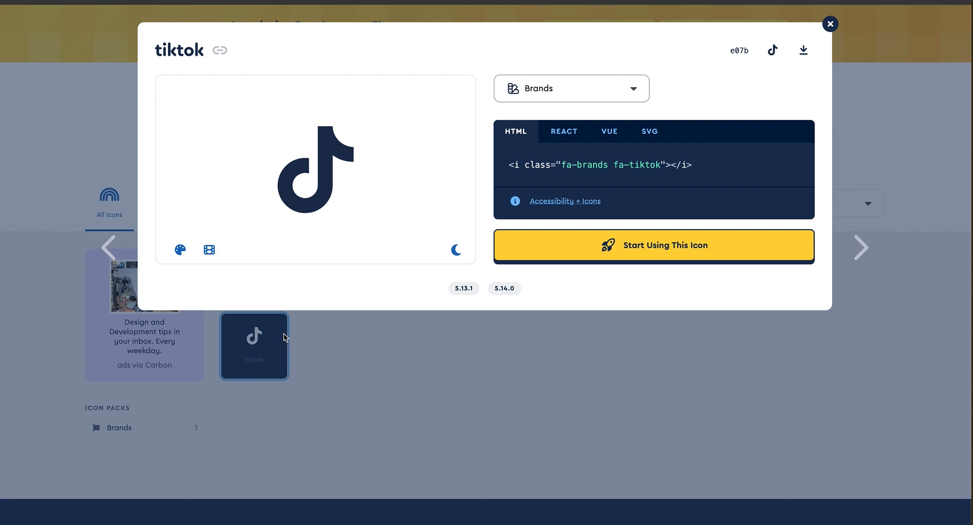
pyautogui.click(747, 56)
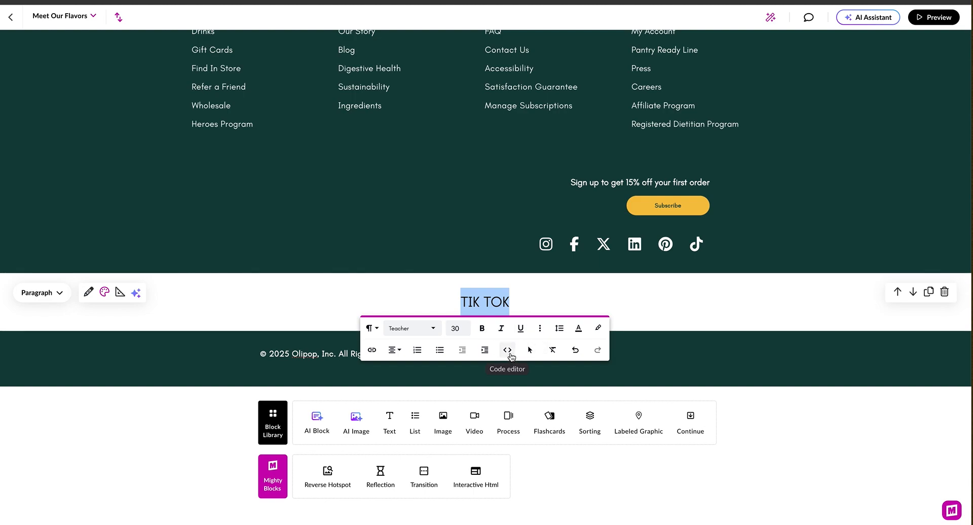
# In the new paragraph's HTML code, replace TIK TOK with the character code &#Xe07b and apply the edit
pyautogui.click(508, 351)
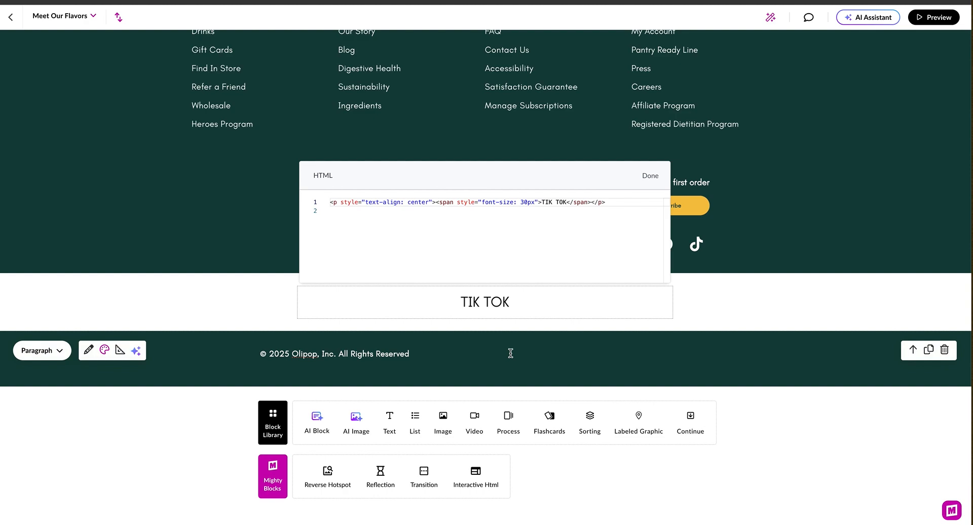
pyautogui.moveTo(566, 202); pyautogui.dragTo(544, 203)
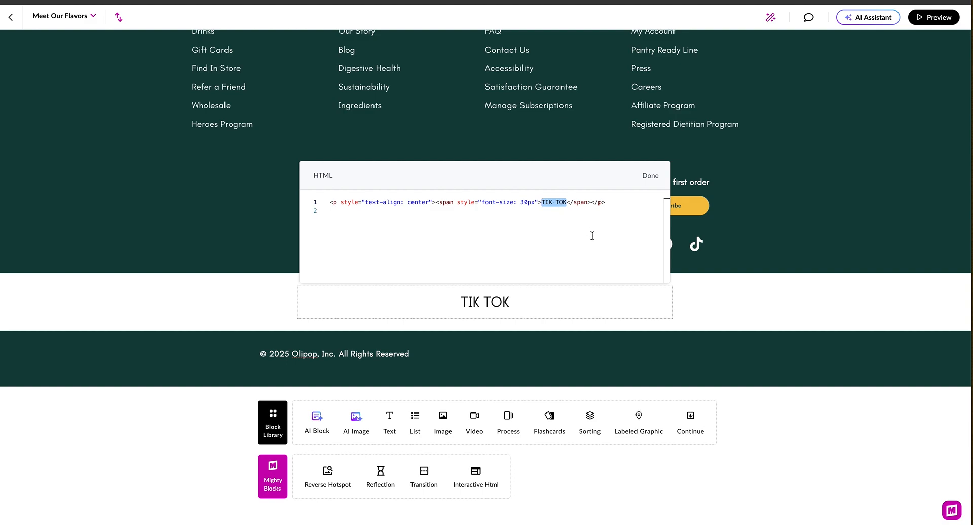
pyautogui.write('&')
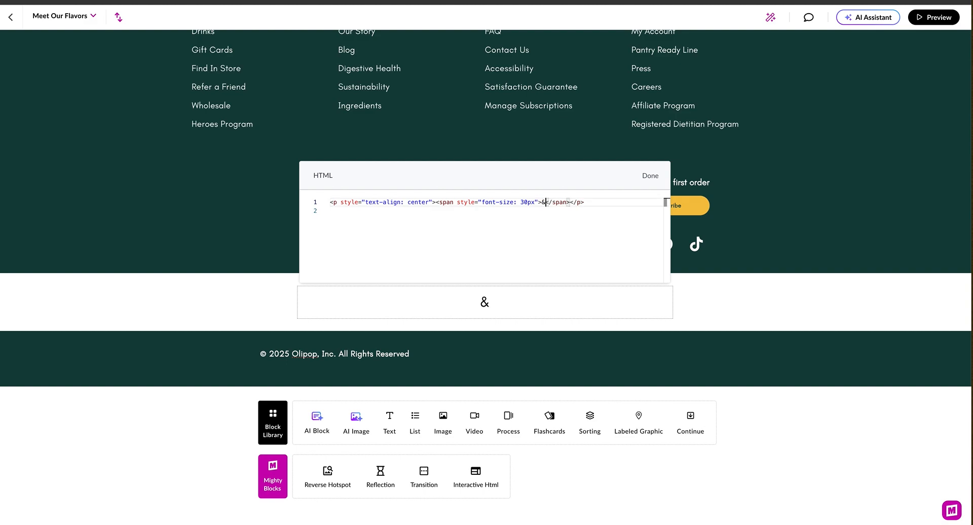
pyautogui.write('#Xe07b')
pyautogui.click(651, 180)
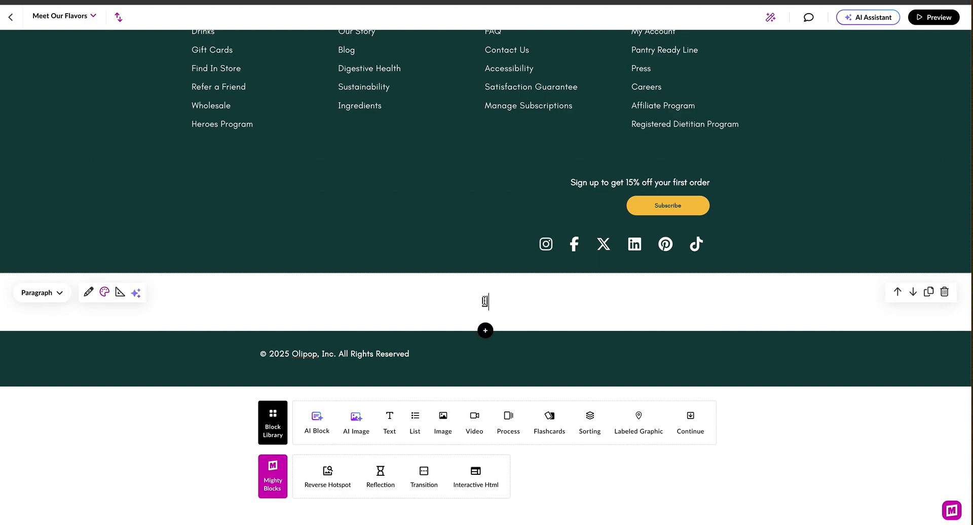
# Apply the FONT AWESOME custom font to the character in the new paragraph block
pyautogui.moveTo(490, 302); pyautogui.dragTo(462, 301)
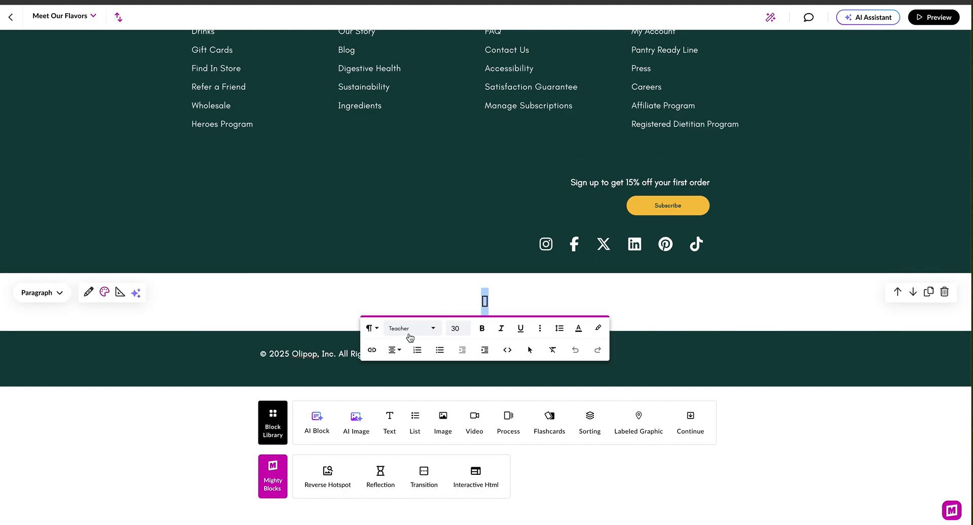
pyautogui.click(434, 329)
pyautogui.write('font')
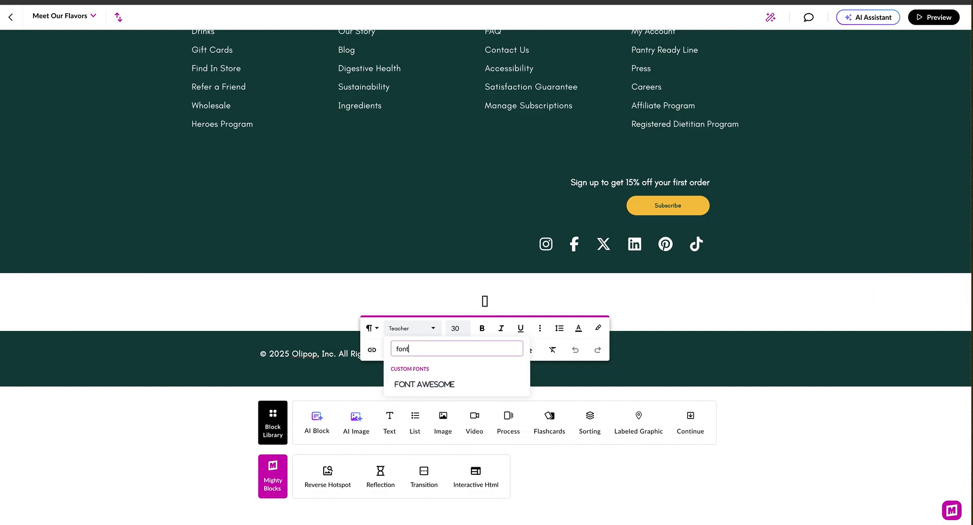
pyautogui.click(459, 389)
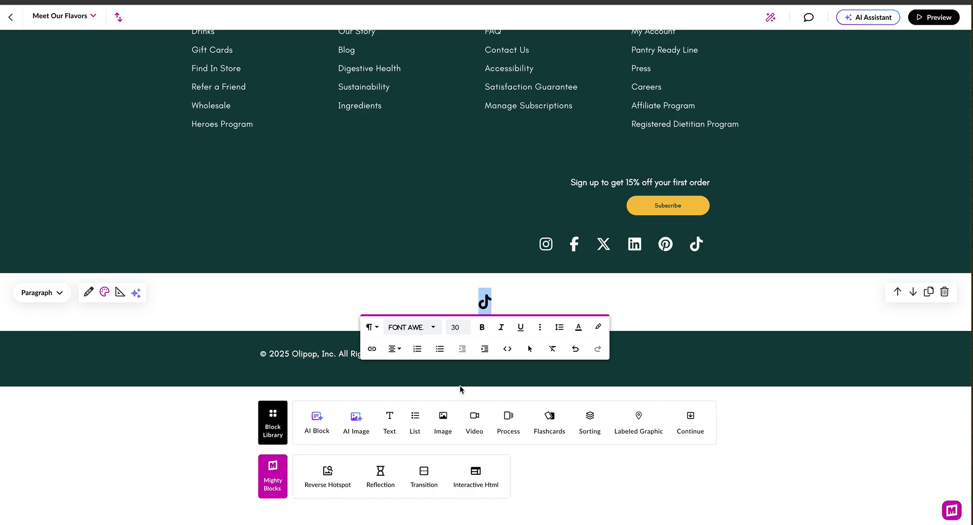
# Set the TikTok paragraph block's background color to Theme and close its style settings
pyautogui.click(511, 301)
pyautogui.click(104, 292)
pyautogui.click(81, 416)
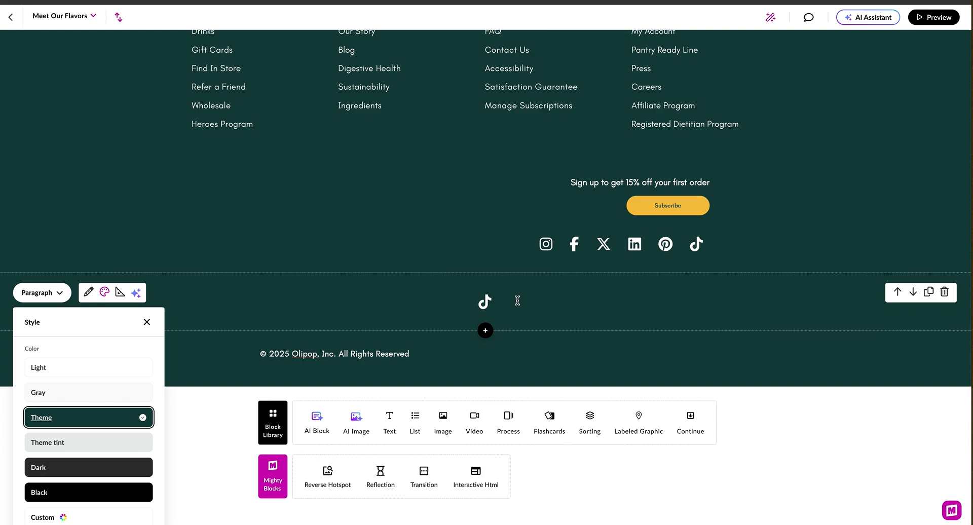
pyautogui.moveTo(517, 299); pyautogui.dragTo(469, 299)
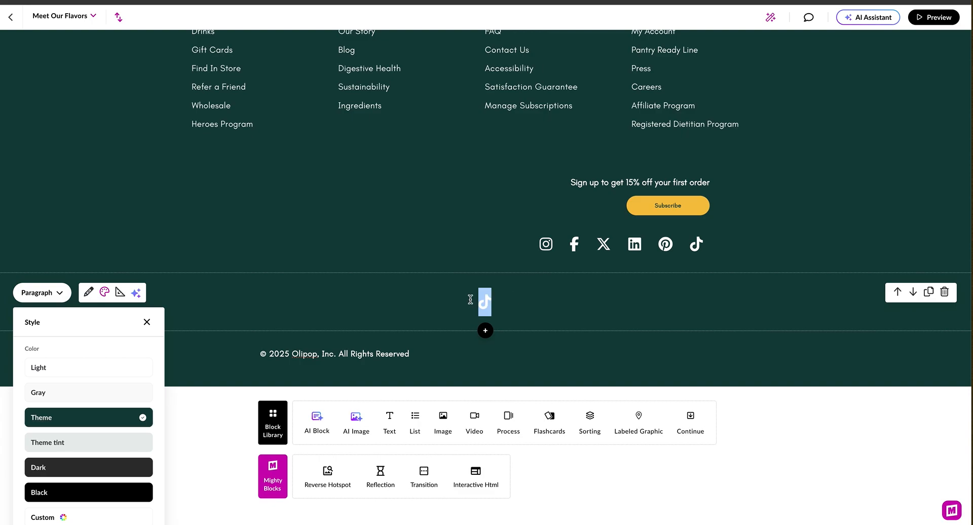
pyautogui.click(551, 302)
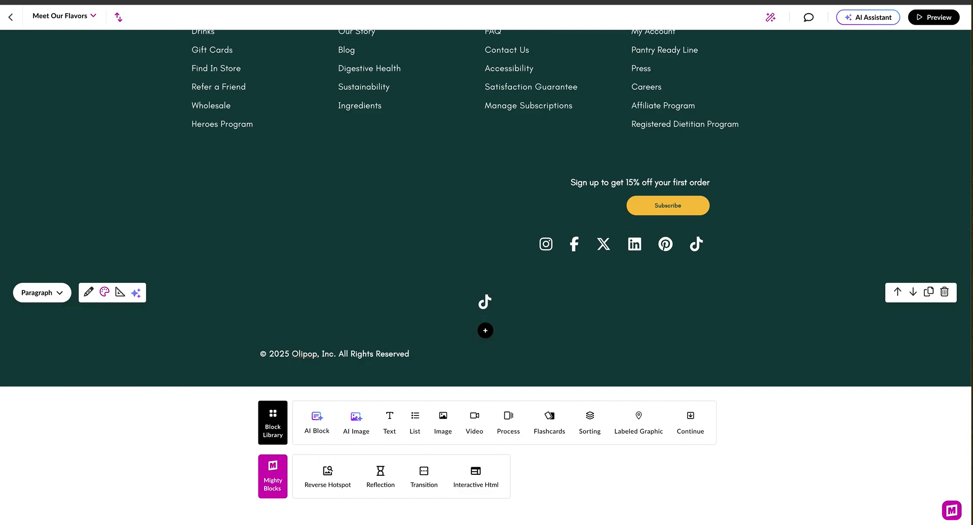
# Switch to the Font Awesome site and replace the previous icon search with "checklist"
pyautogui.hotkey('ctrl', 'Tab')
pyautogui.click(830, 24)
pyautogui.doubleClick(354, 143)
pyautogui.press('BackSpace')
pyautogui.press('BackSpace')
pyautogui.press('BackSpace')
pyautogui.press('BackSpace')
pyautogui.press('BackSpace')
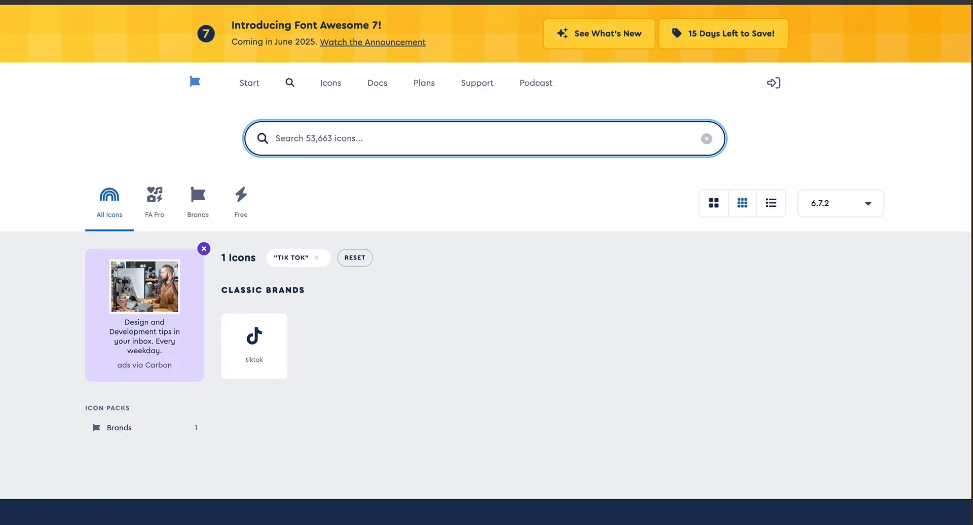
pyautogui.write('checklist')
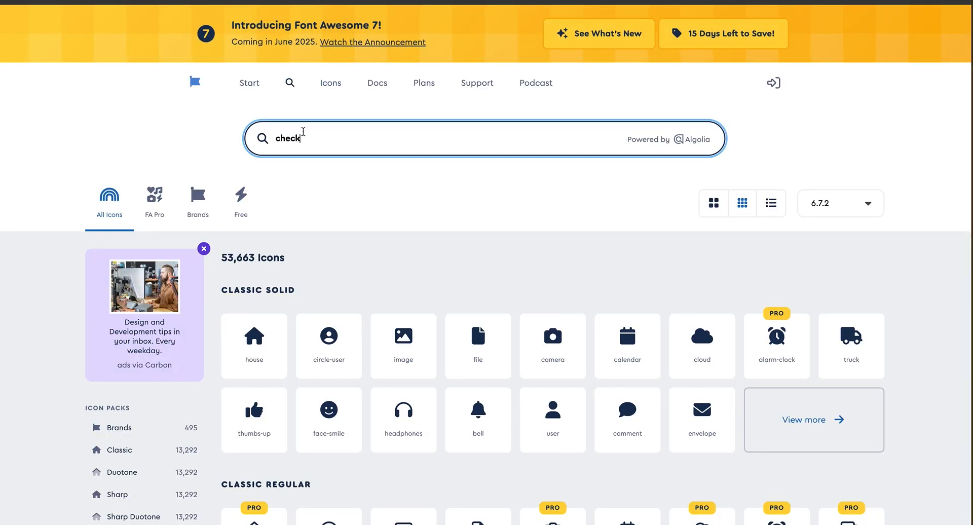